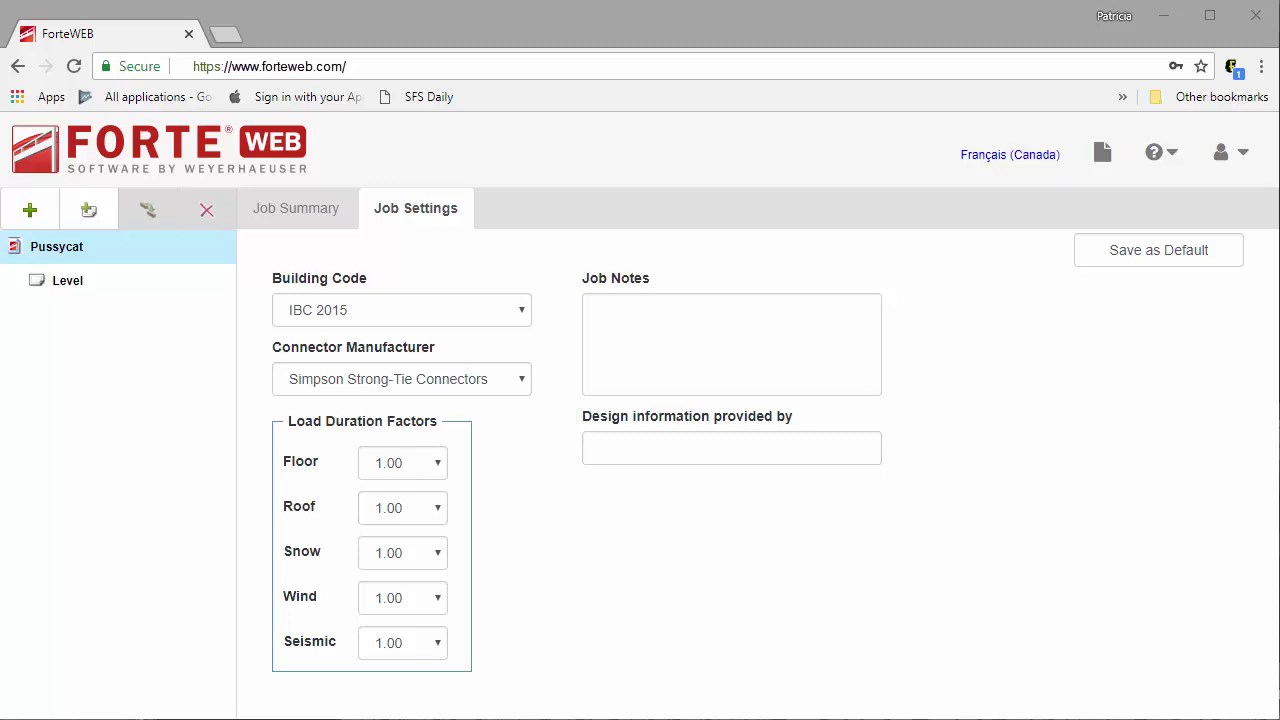
Step: Add a Roof: Joist member with 6/12 member pitch and save it as the default
left_click(29, 211)
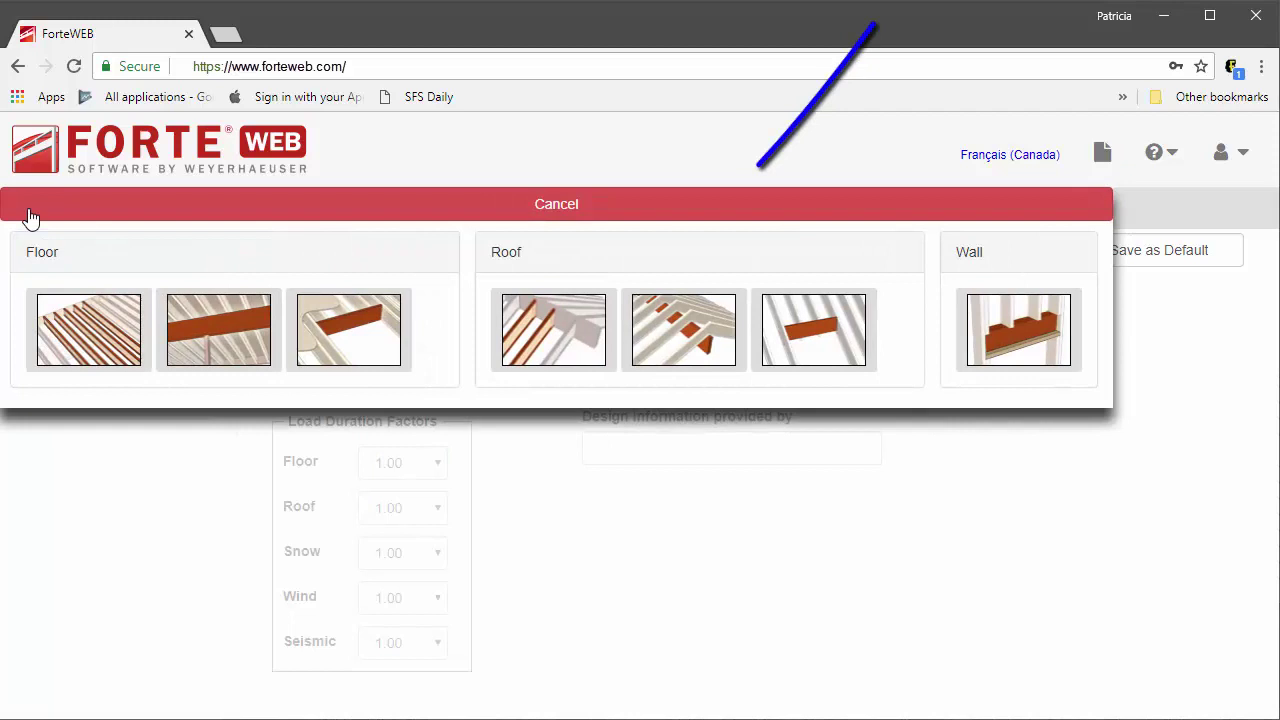
left_click(567, 326)
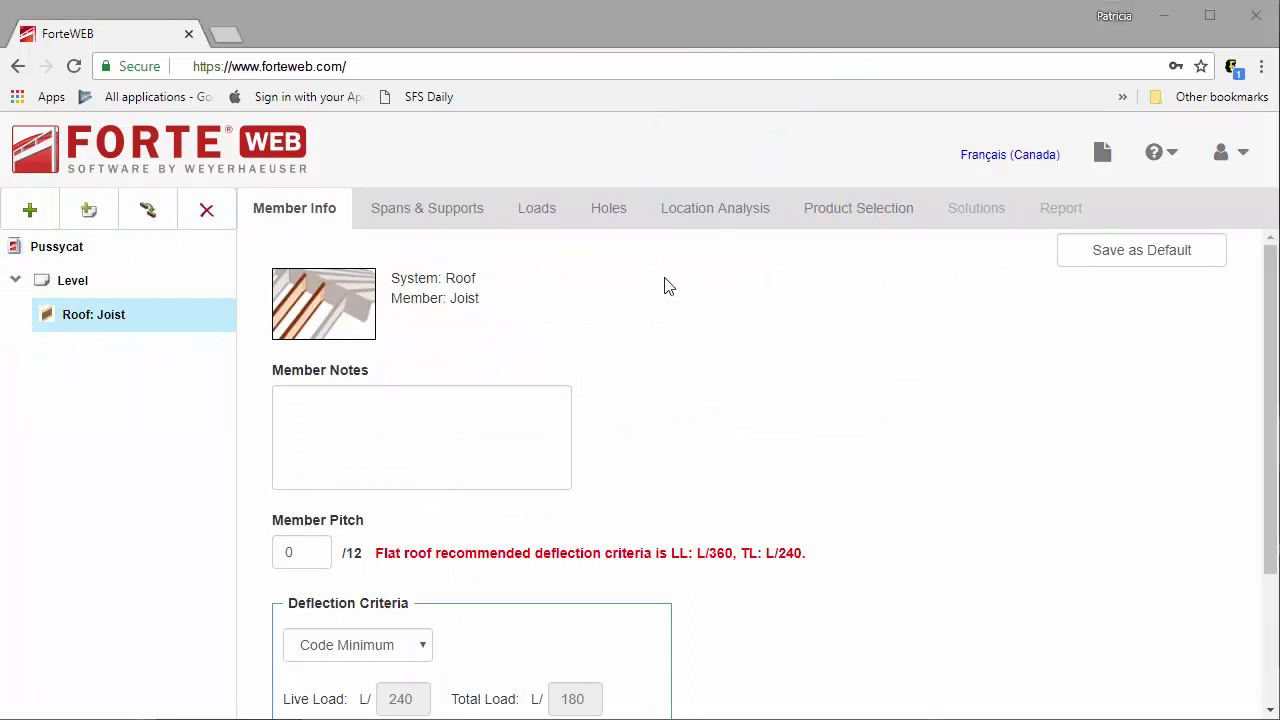
left_click(306, 550)
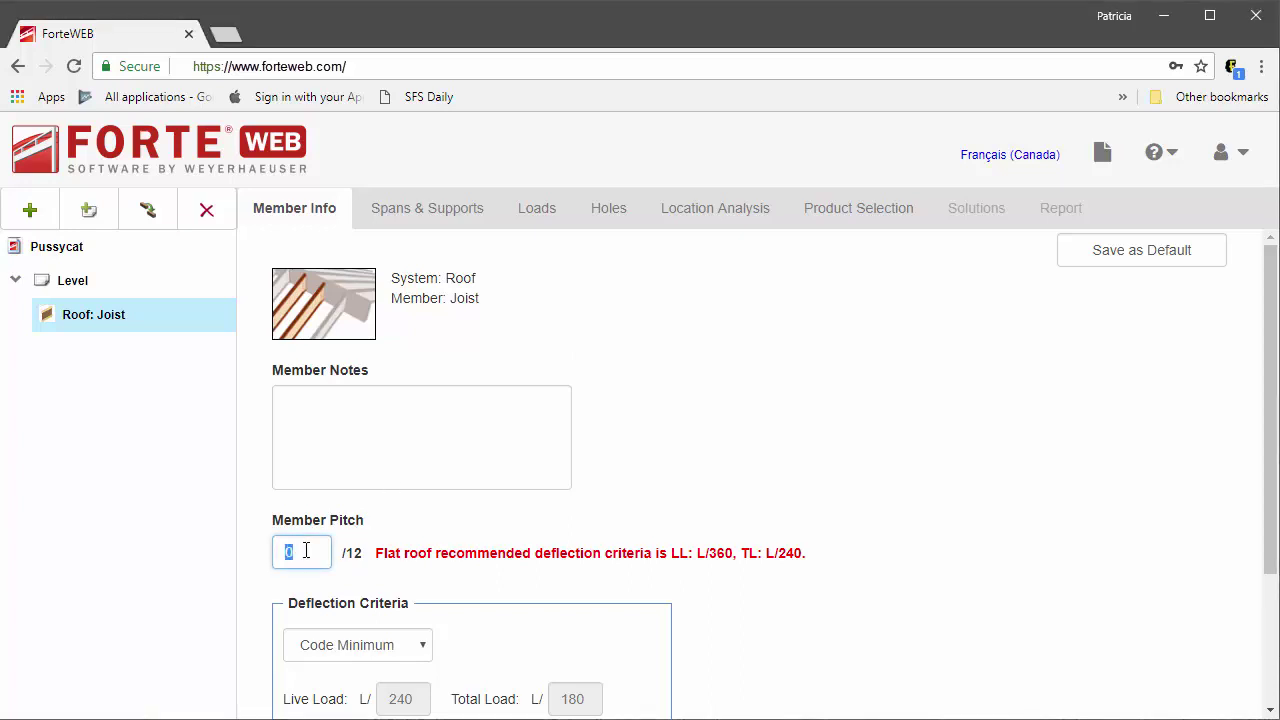
type("6")
key("Tab")
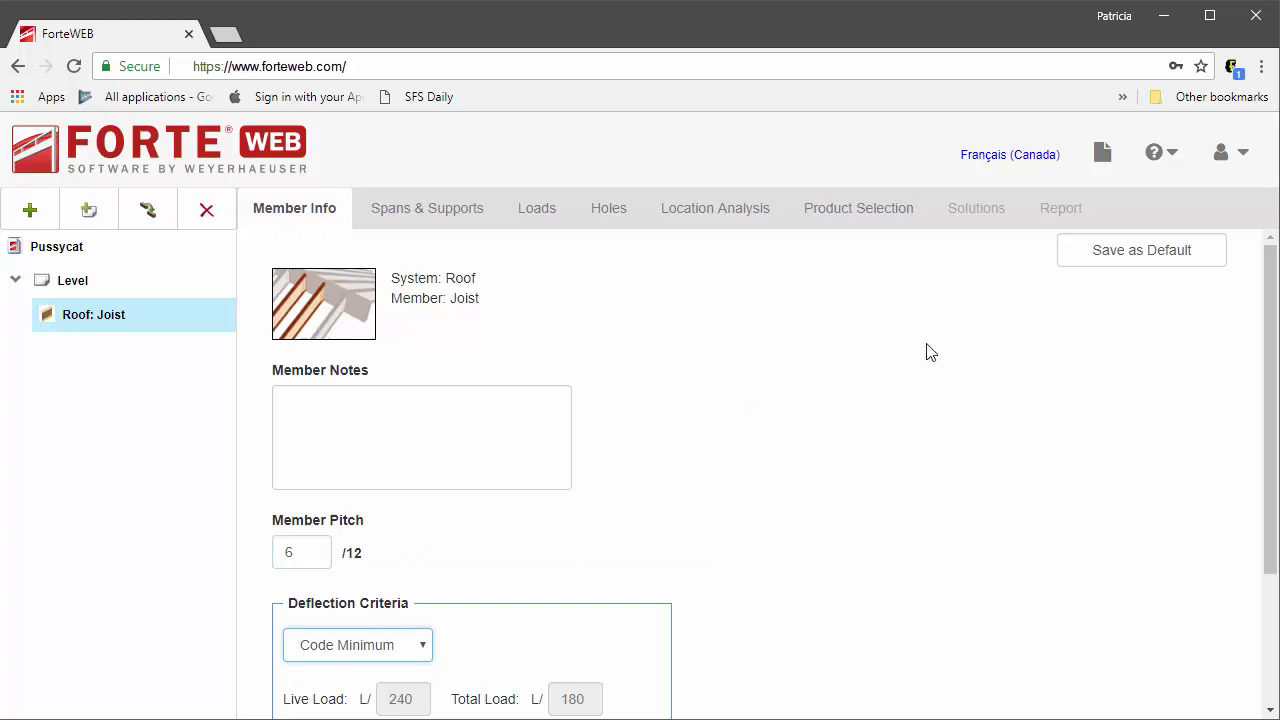
left_click(1142, 258)
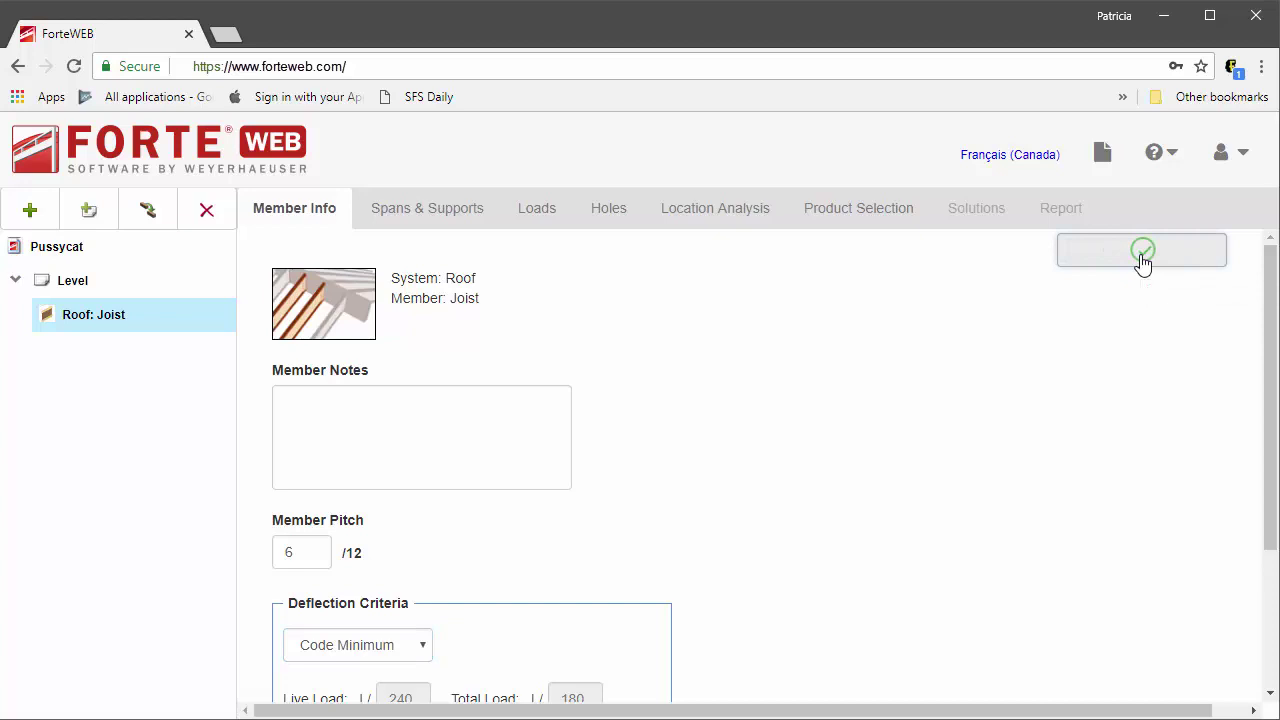
Step: Review the 15' span and the Design Results showing a passing 9 1/2" TJI 210 at 16" OC
left_click(455, 207)
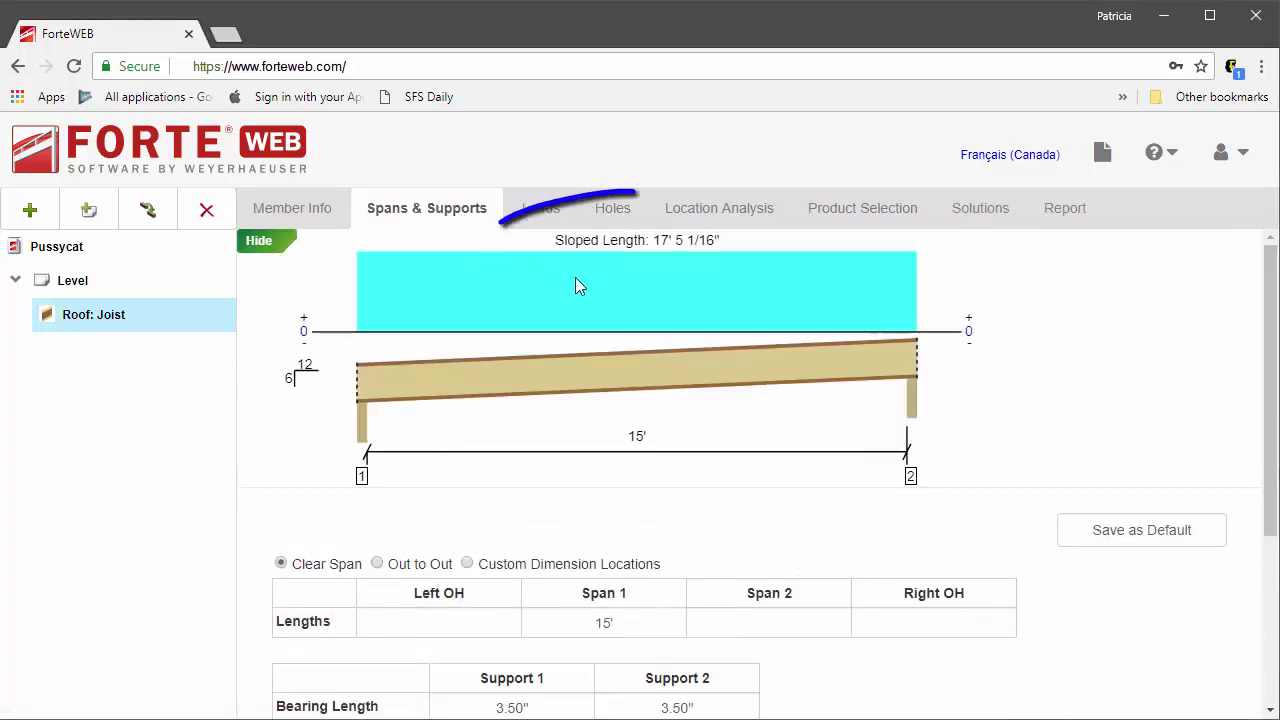
left_click(1061, 219)
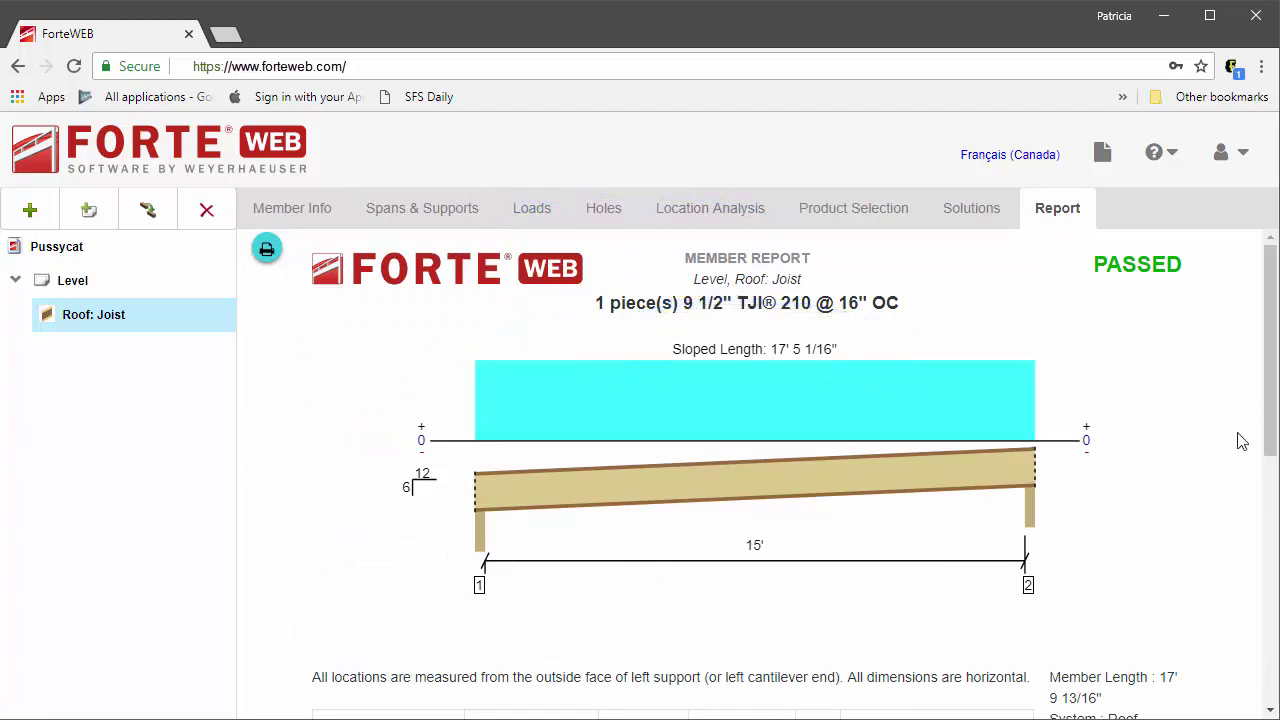
scroll(1241, 441, "down", 2)
scroll(1241, 441, "down", 3)
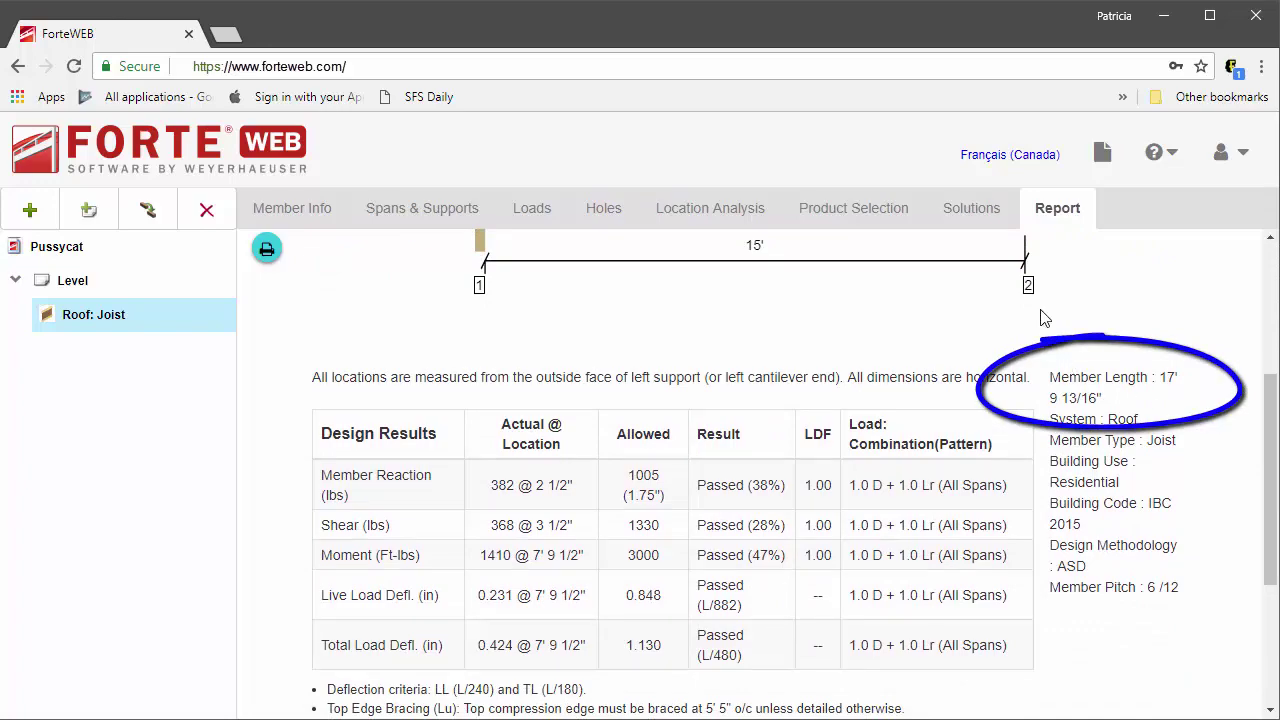
Step: Make 14" TJI 210 at 16" OC the current solution and check its passing report
left_click(968, 216)
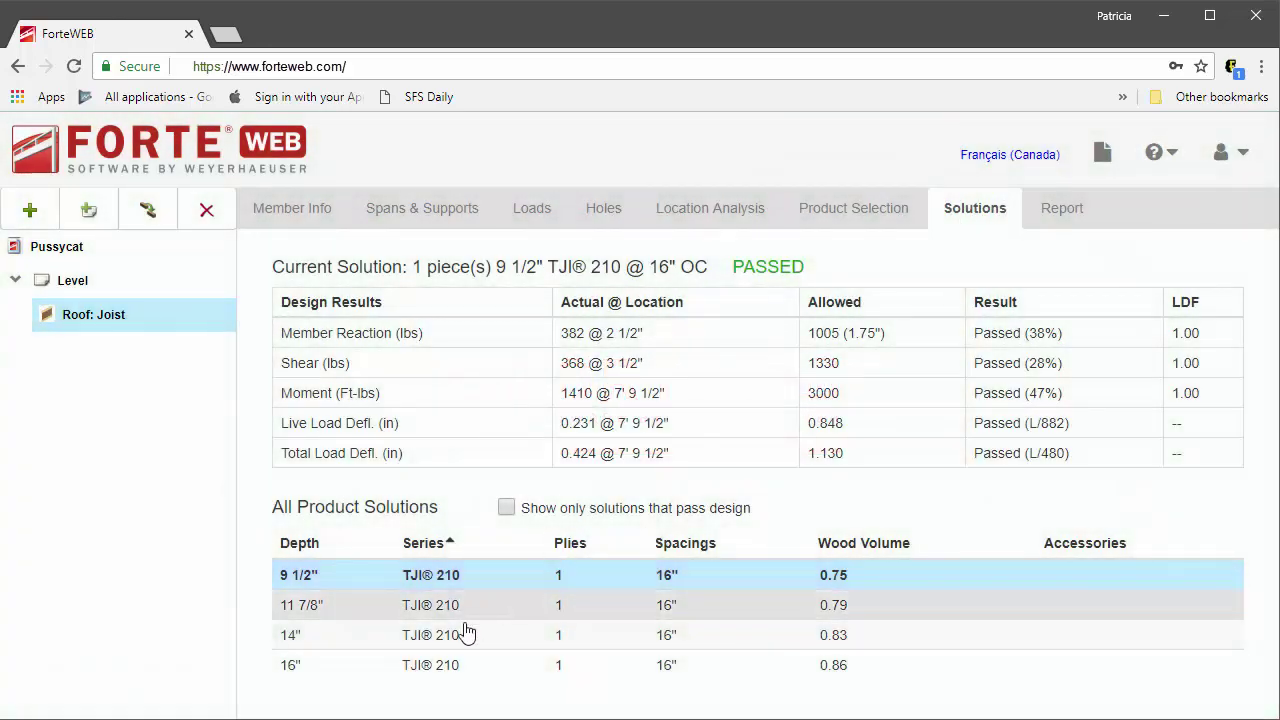
left_click(466, 632)
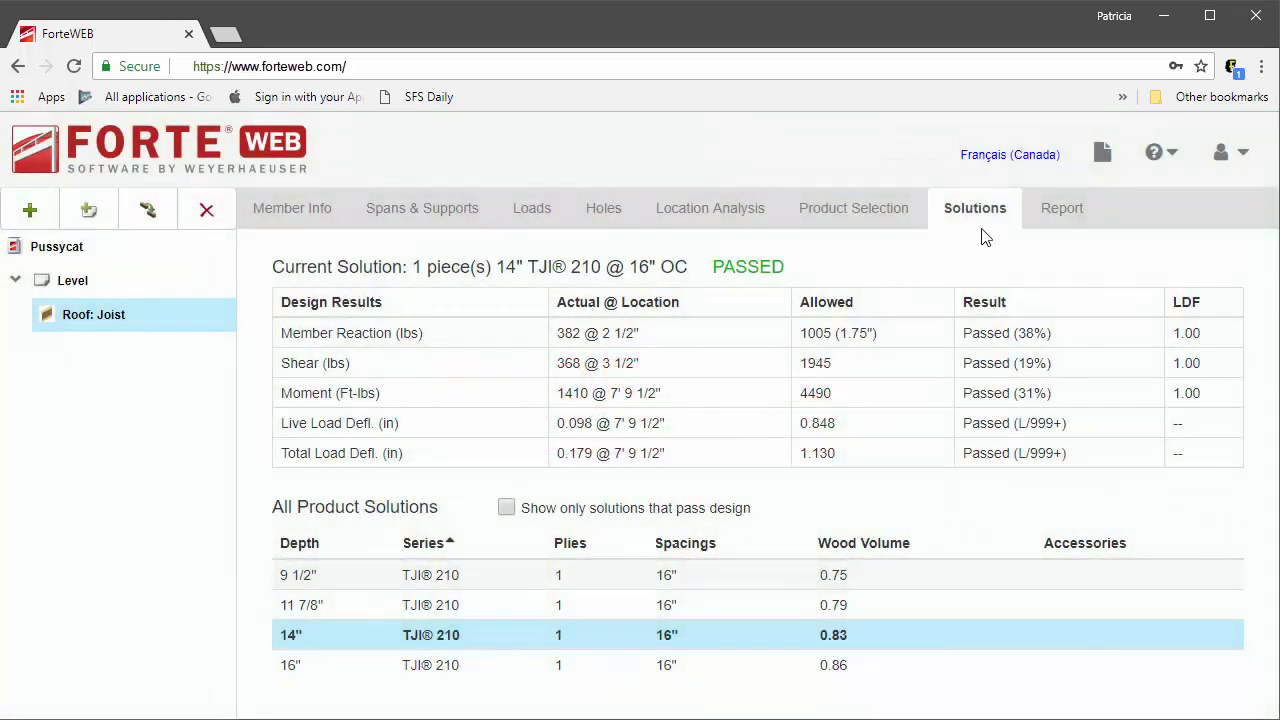
left_click(1075, 210)
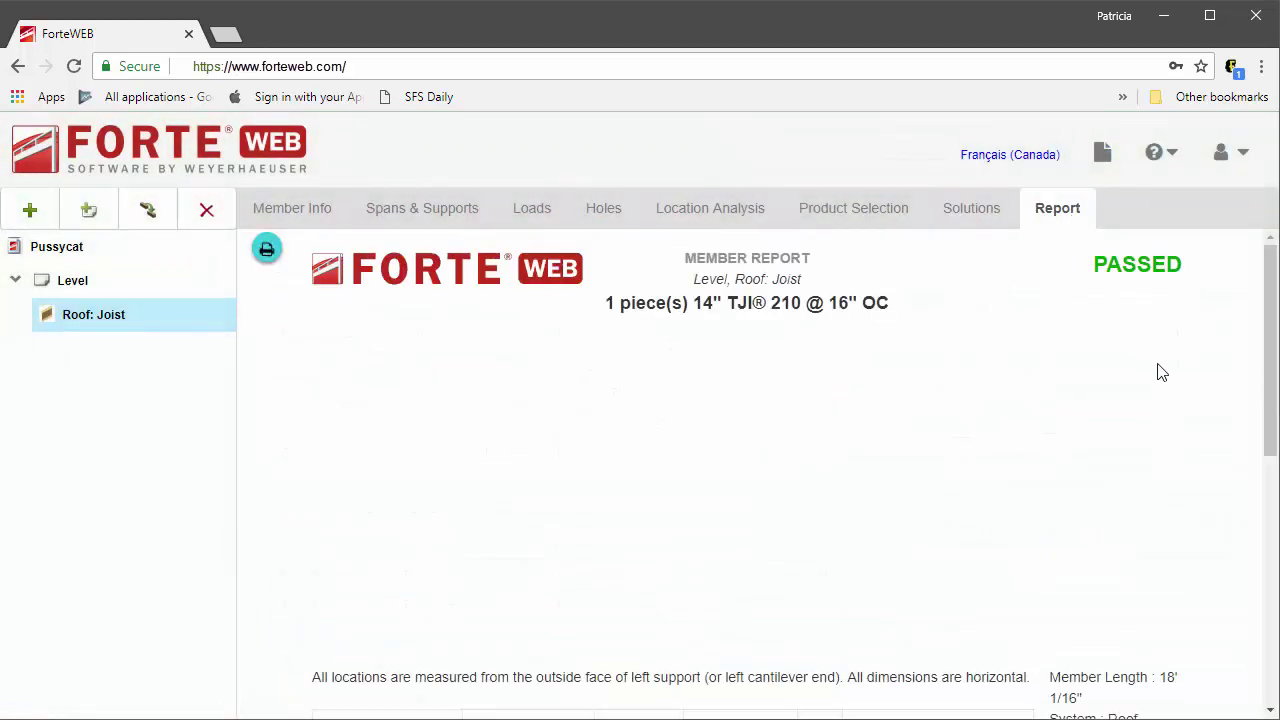
scroll(1249, 437, "down", 2)
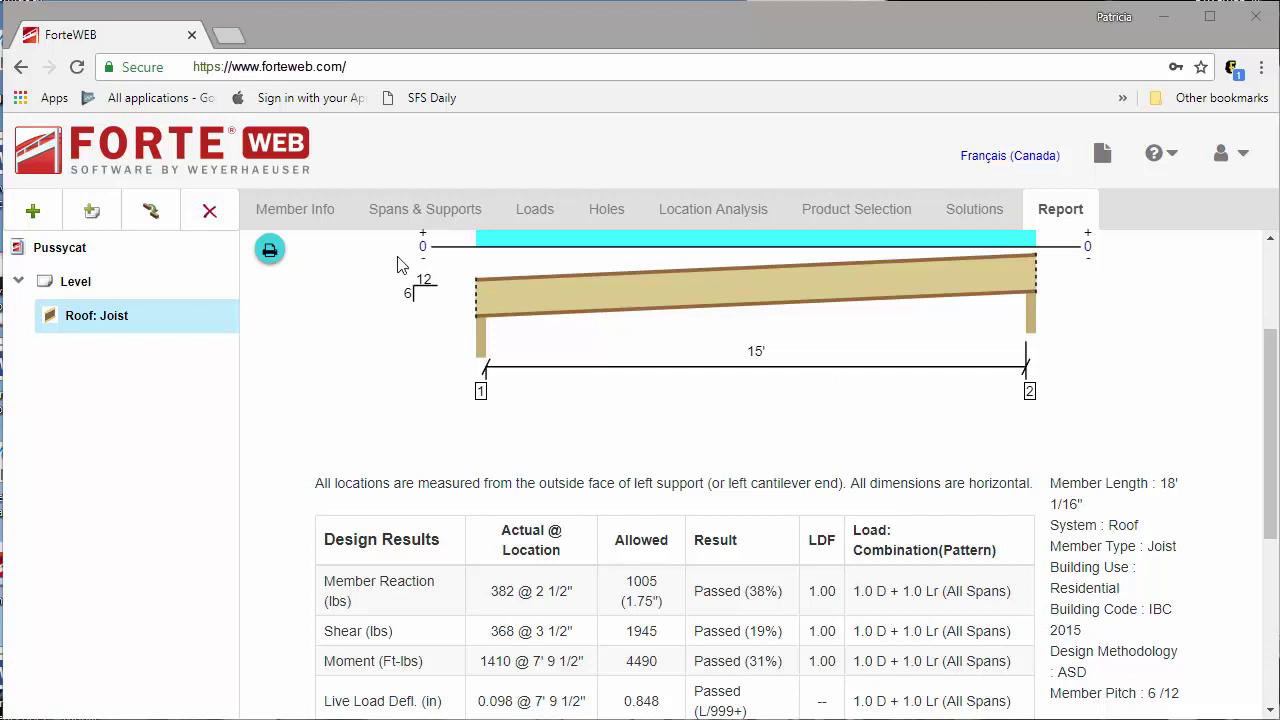
Step: Add a Floor: Flush Beam member under Level
left_click(33, 212)
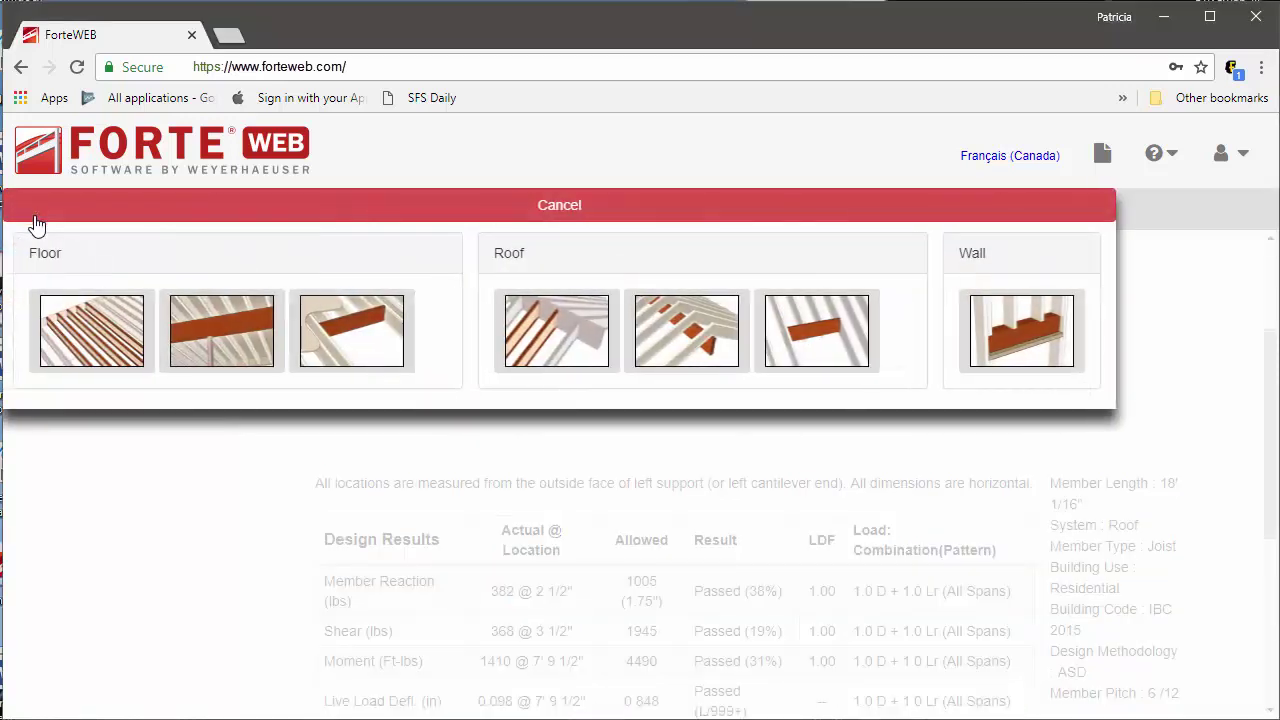
left_click(347, 334)
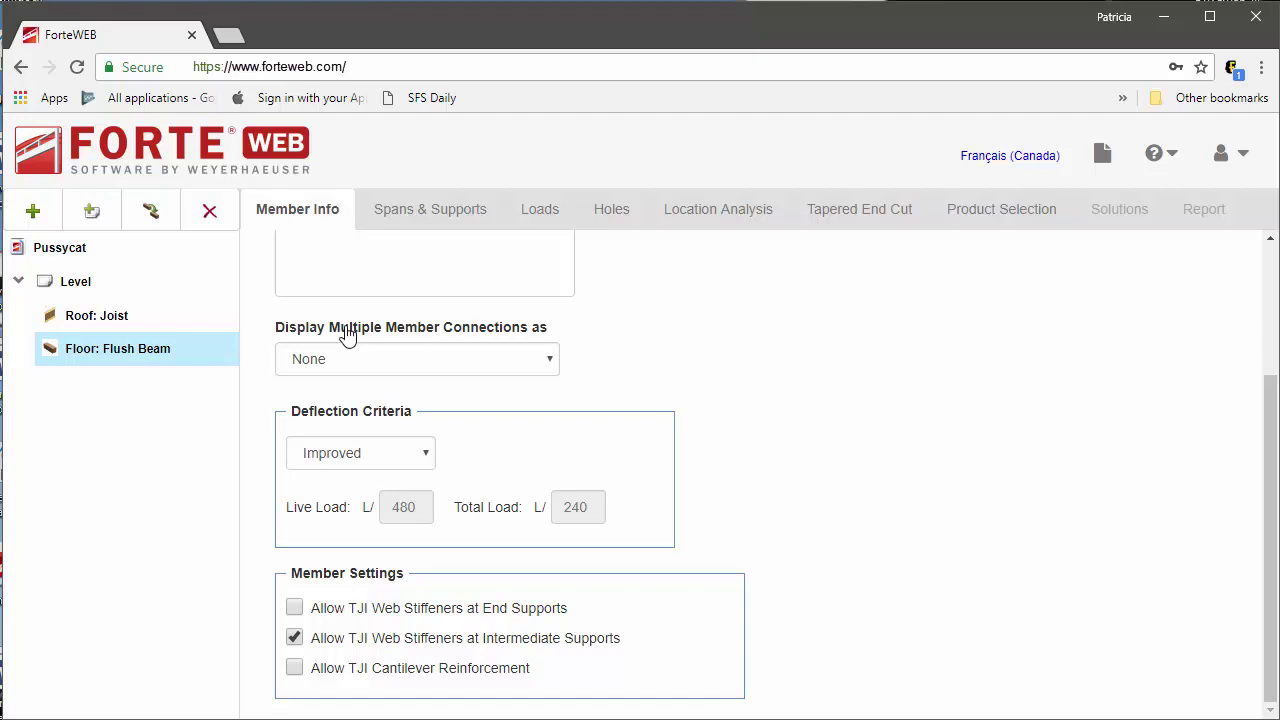
Step: Set a Height & Length tapered cut on the right end: 5" height, 10" length
left_click(858, 222)
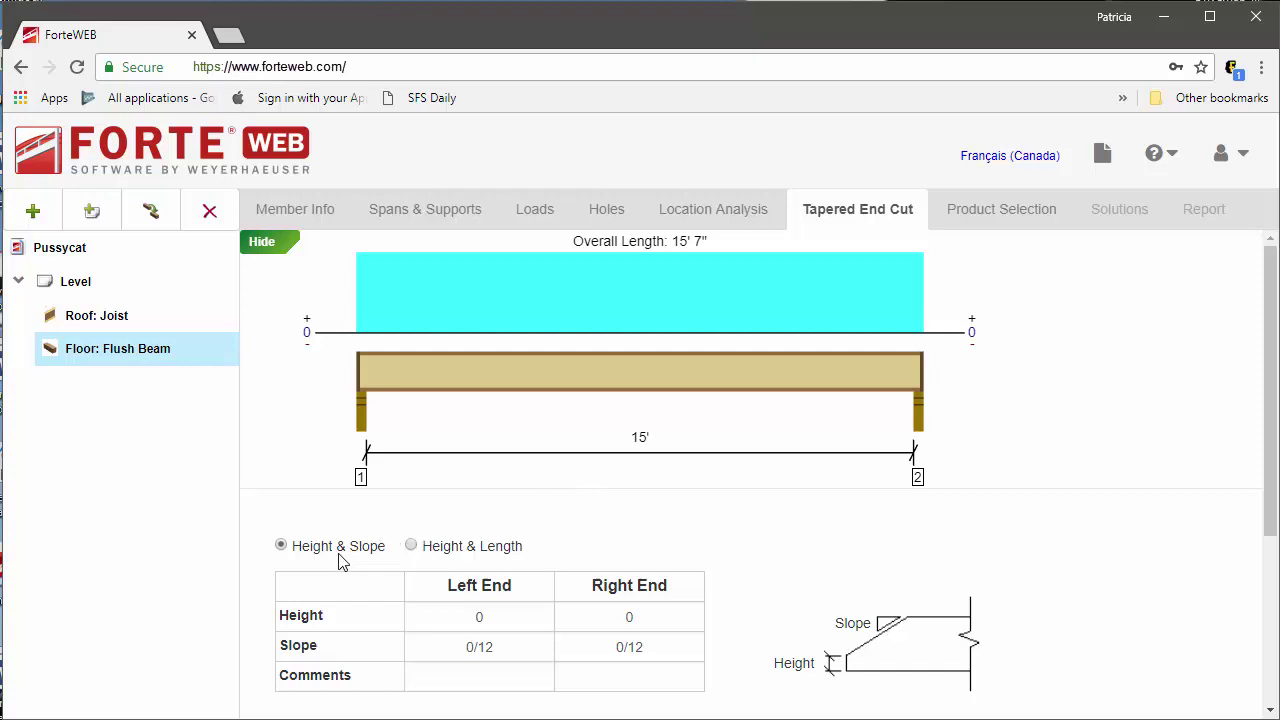
left_click(424, 552)
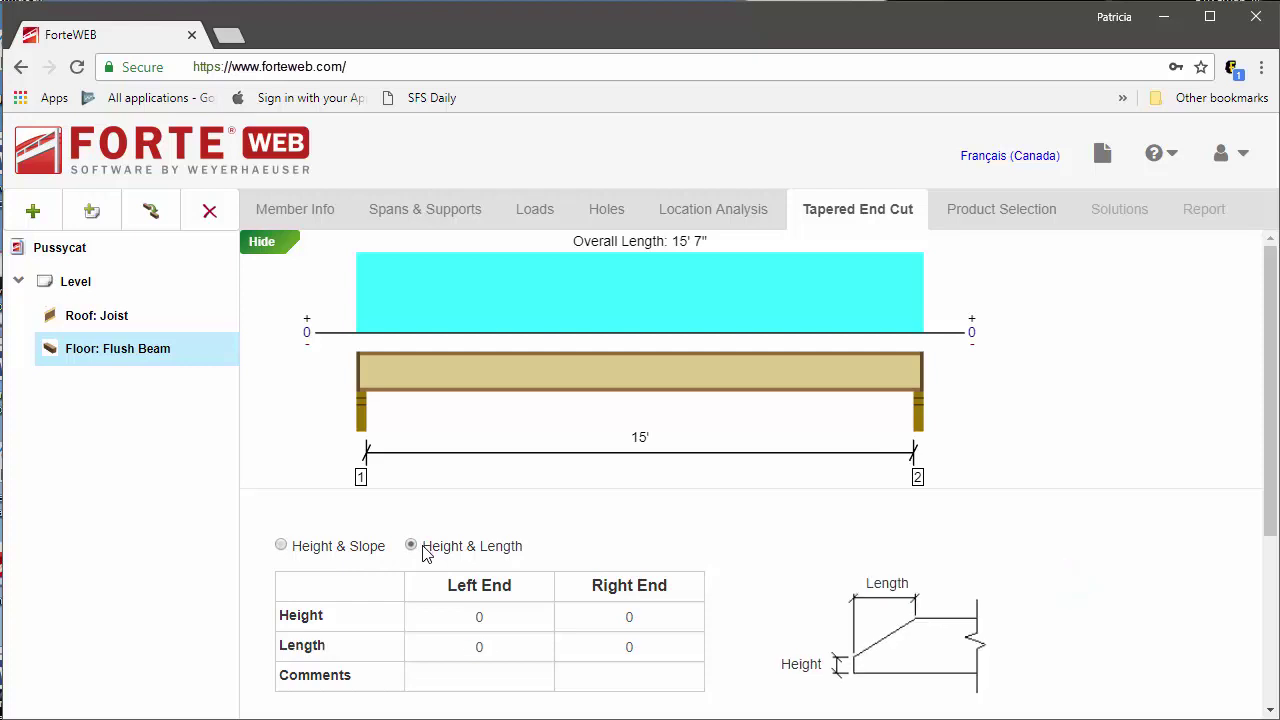
left_click(632, 616)
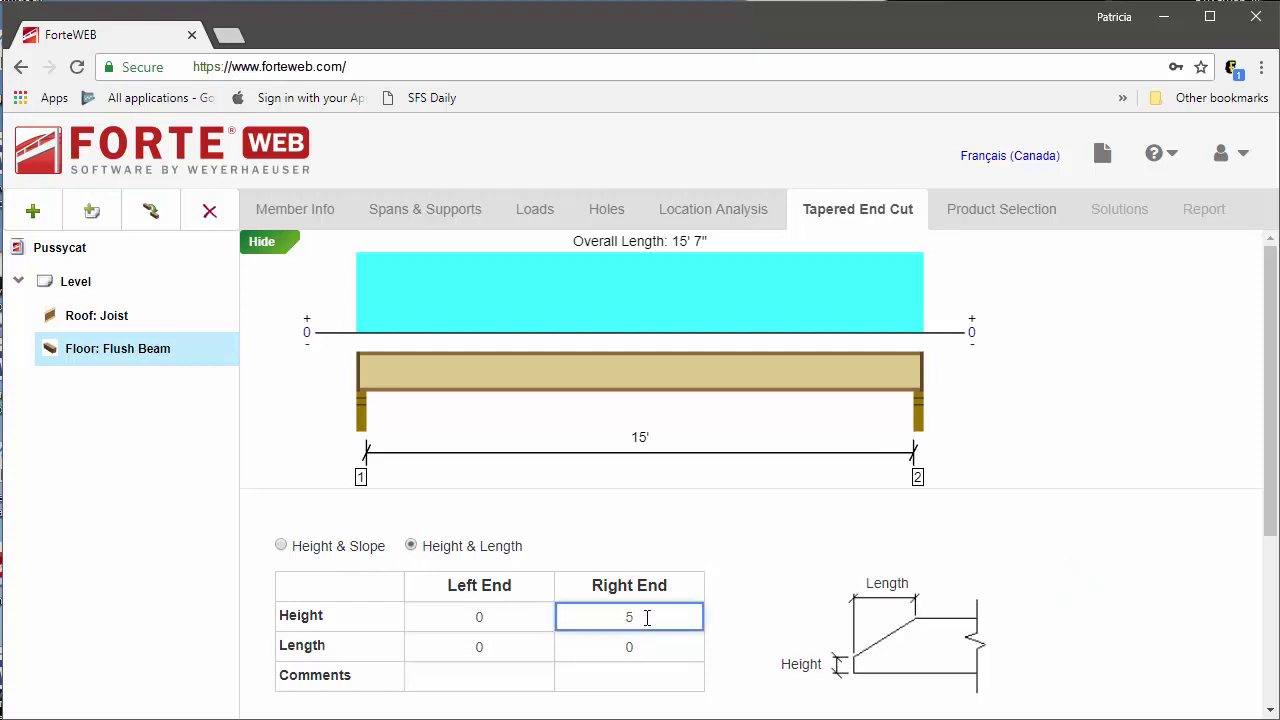
key("Tab")
type("10")
key("Tab")
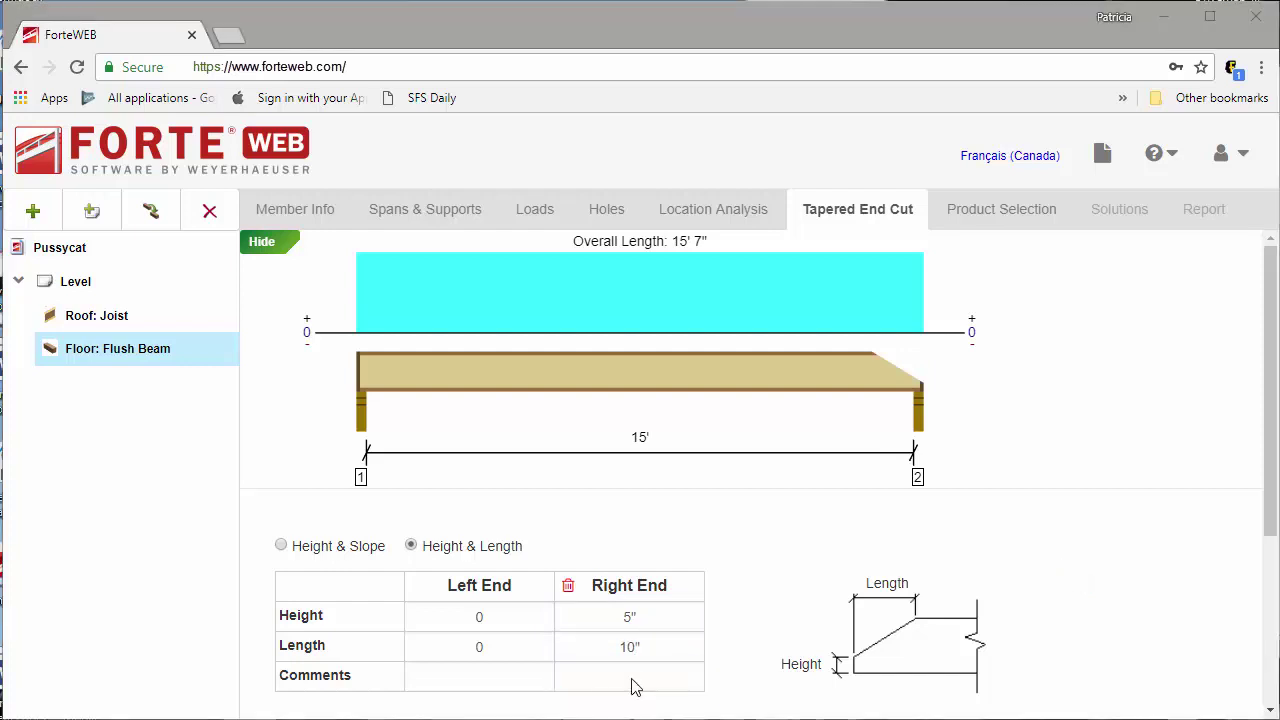
Step: Limit products to 1-ply 3 1/2" 1.55E TimberStrand LSL and pick the 14" solution
left_click(990, 214)
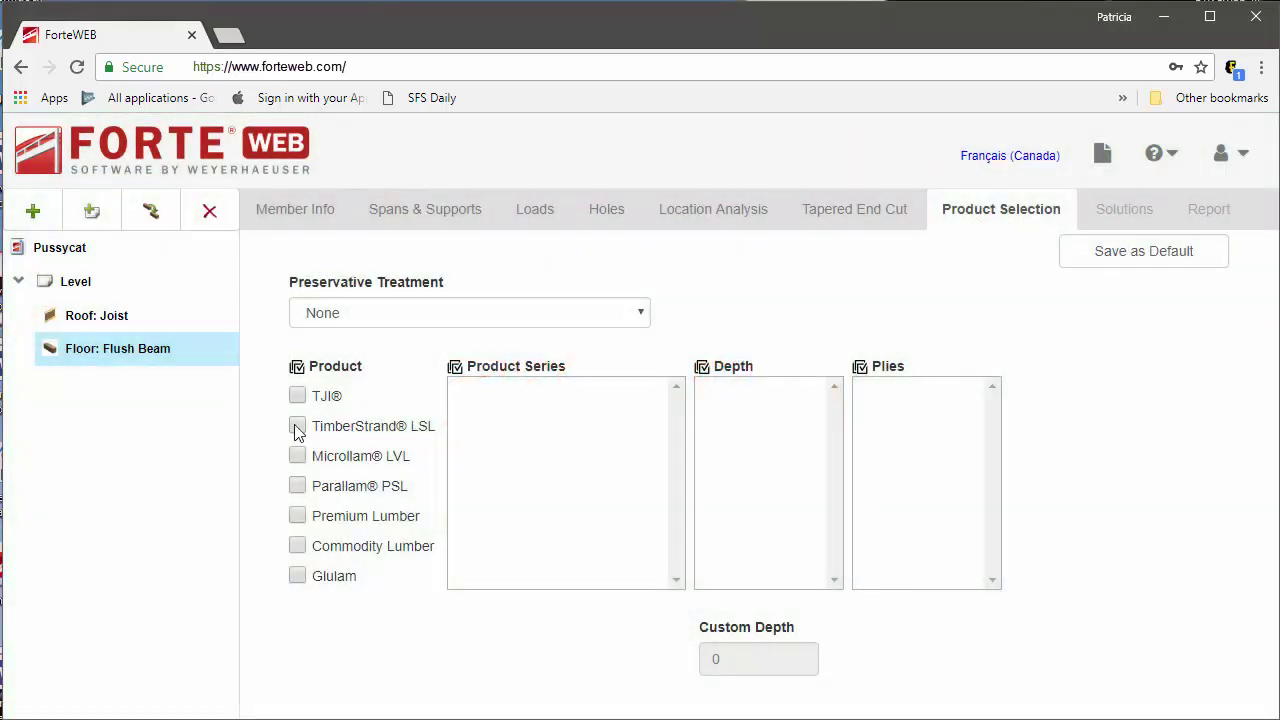
left_click(297, 425)
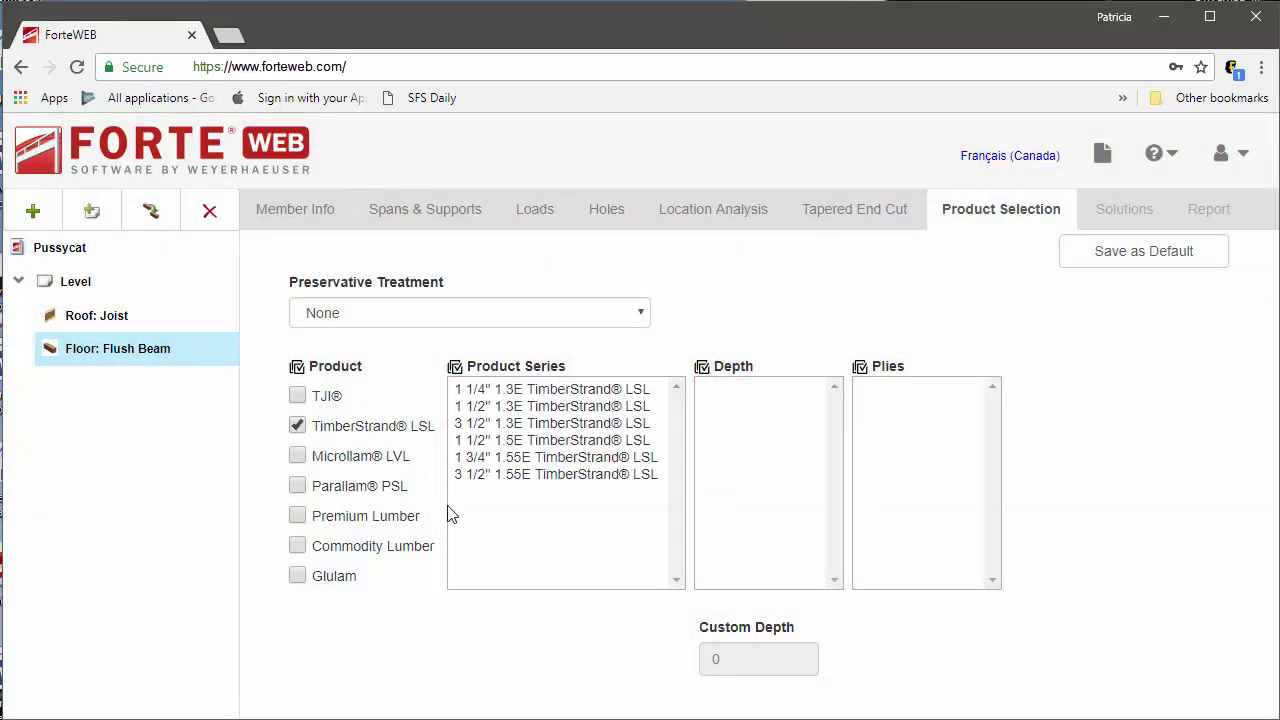
left_click(518, 474)
left_click_drag(737, 440, 740, 477)
left_click(874, 390)
left_click(1138, 211)
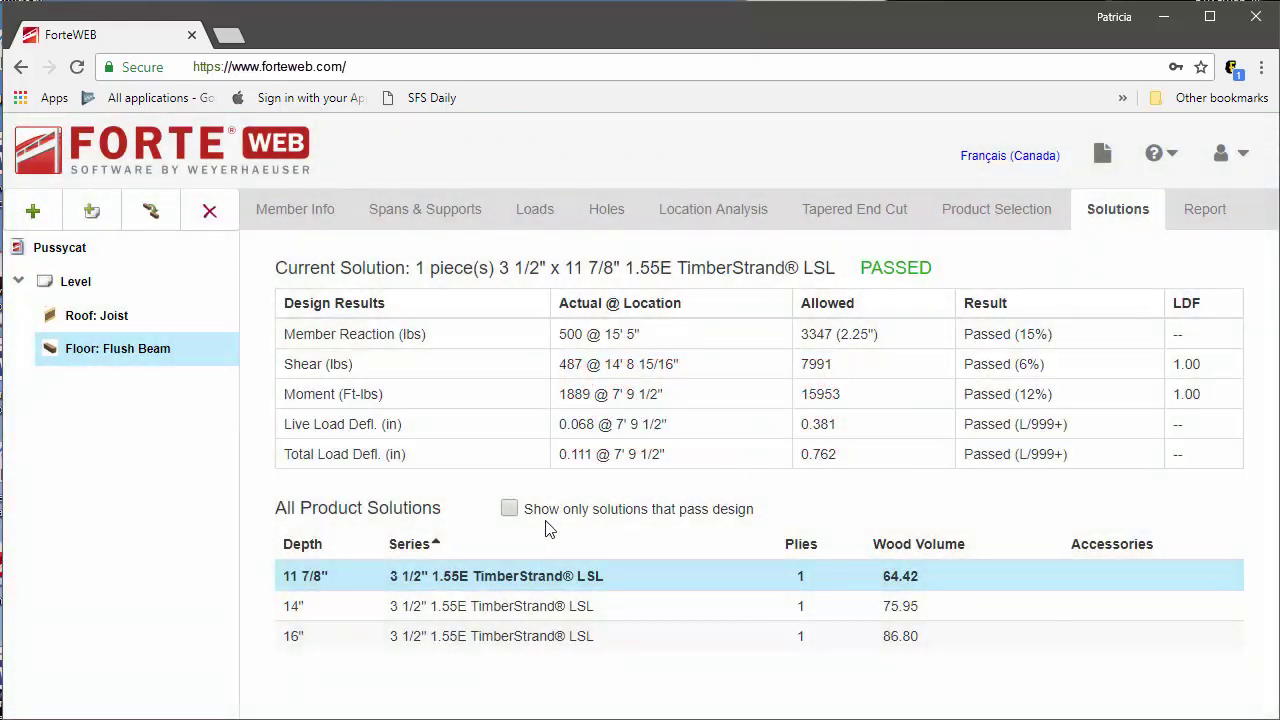
left_click(527, 614)
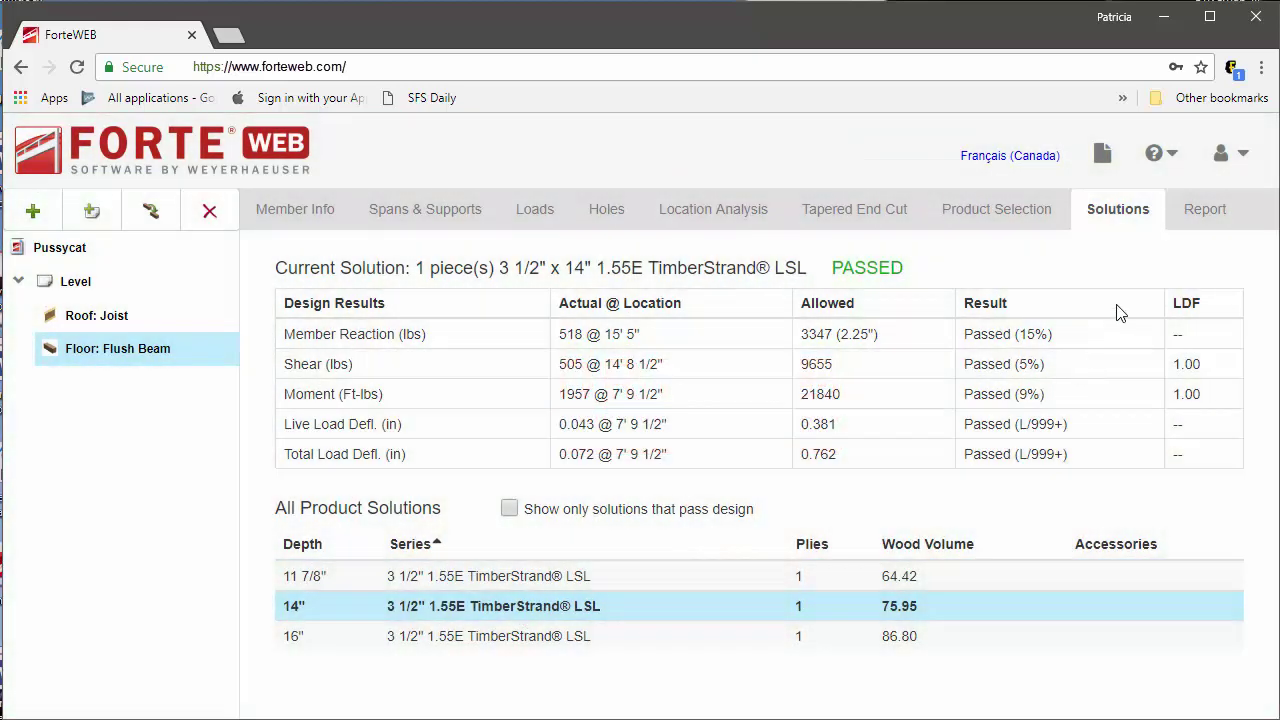
Step: Scroll the flush beam report to the Tapered End shear check at 505 of 9655 lbs
left_click(1206, 220)
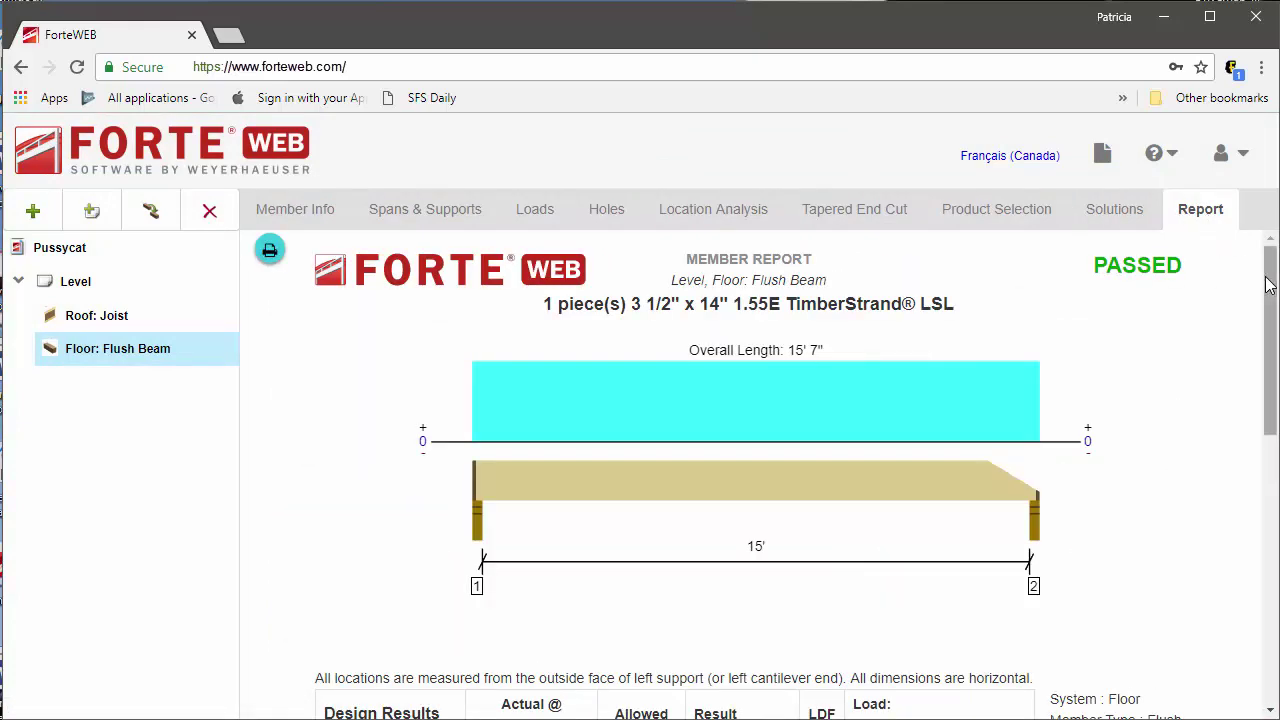
left_click_drag(1272, 284, 1257, 580)
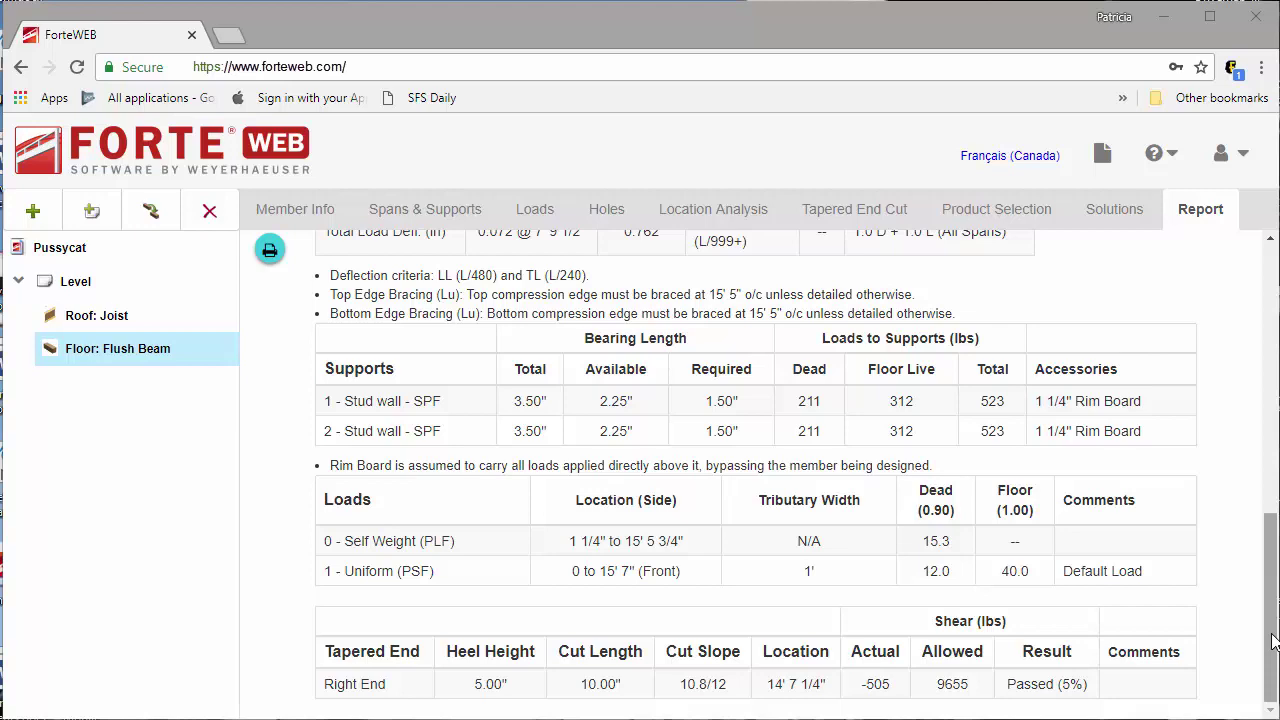
Step: Import Various members 01.xml from the XML Files folder through the File Manager
left_click(1103, 156)
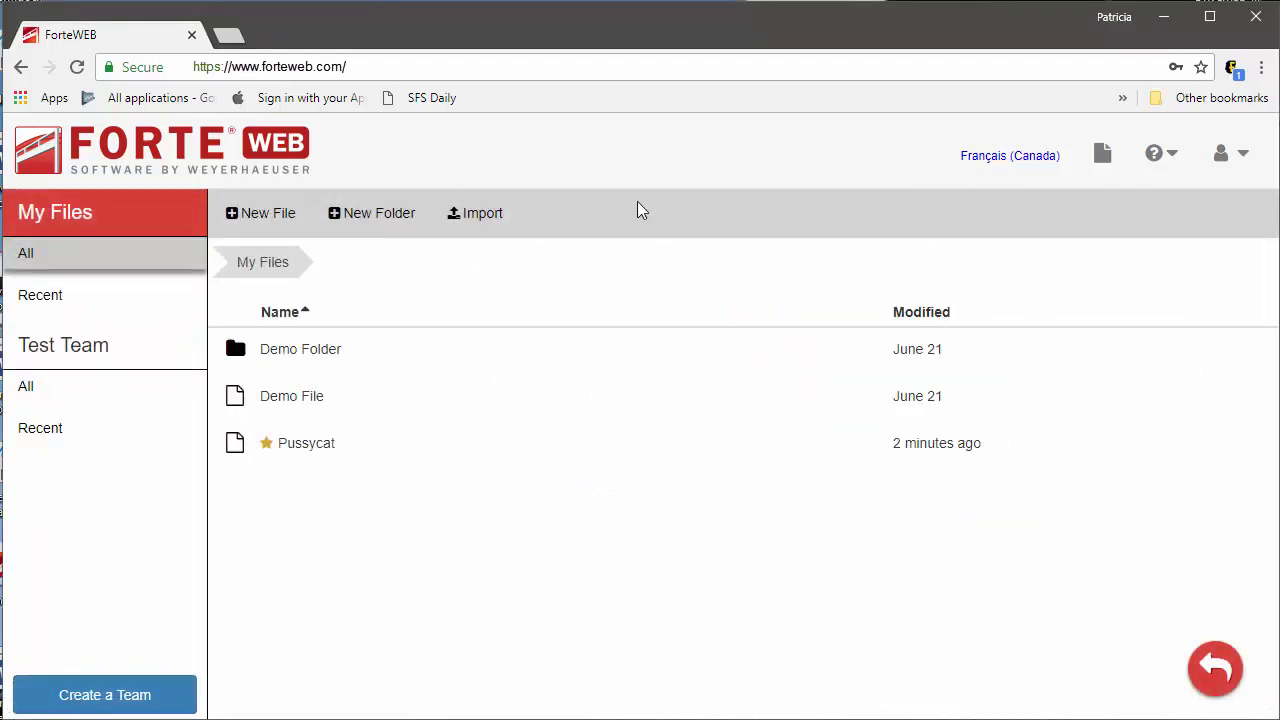
left_click(465, 226)
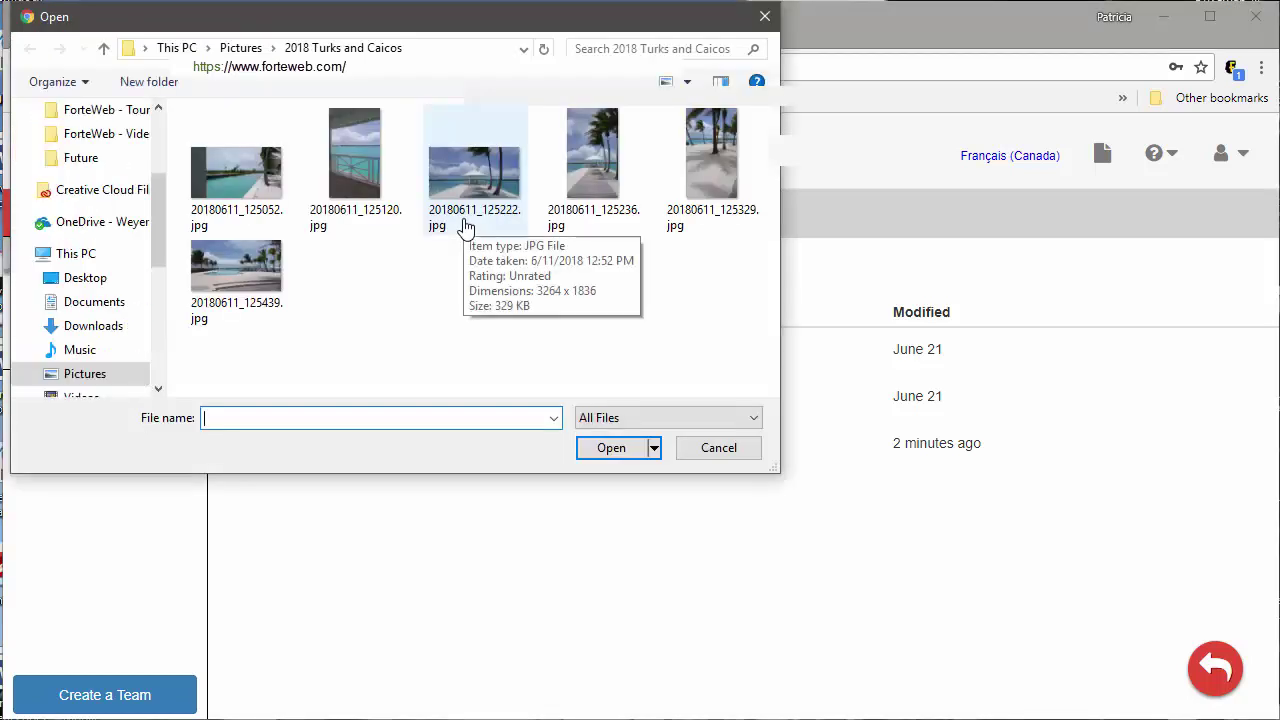
scroll(163, 207, "up", 1)
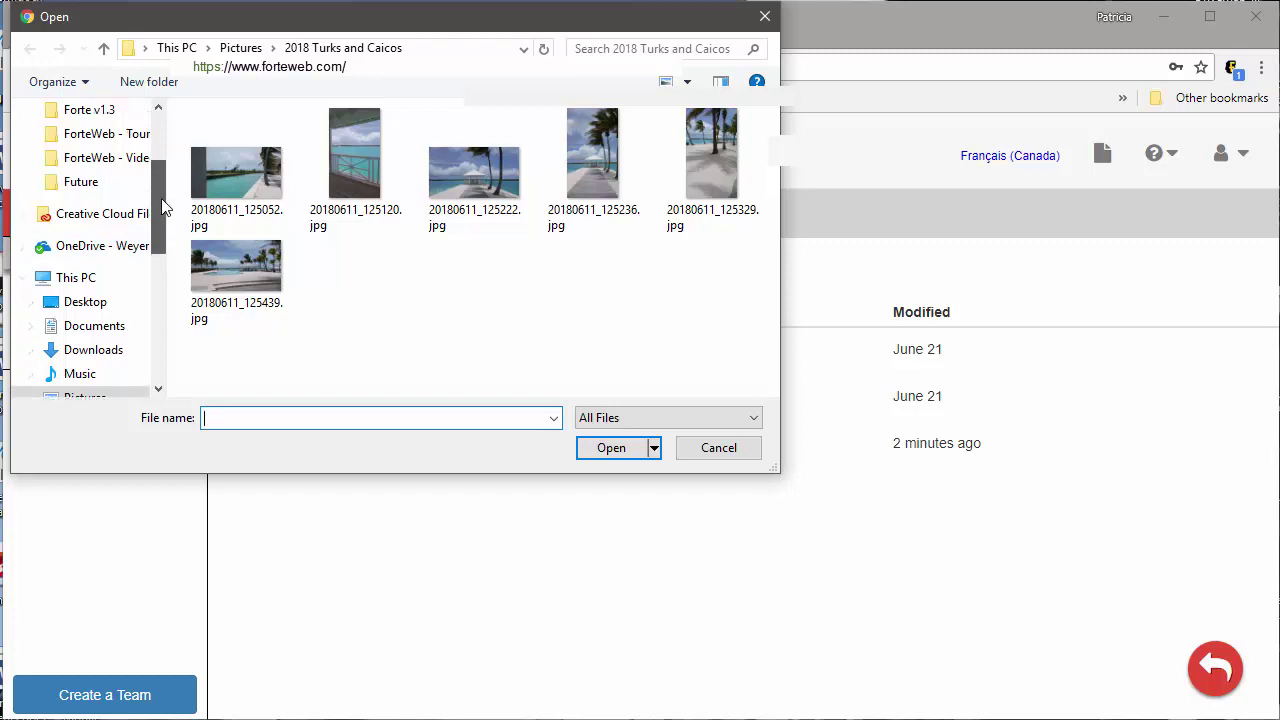
scroll(161, 208, "up", 3)
left_click(87, 251)
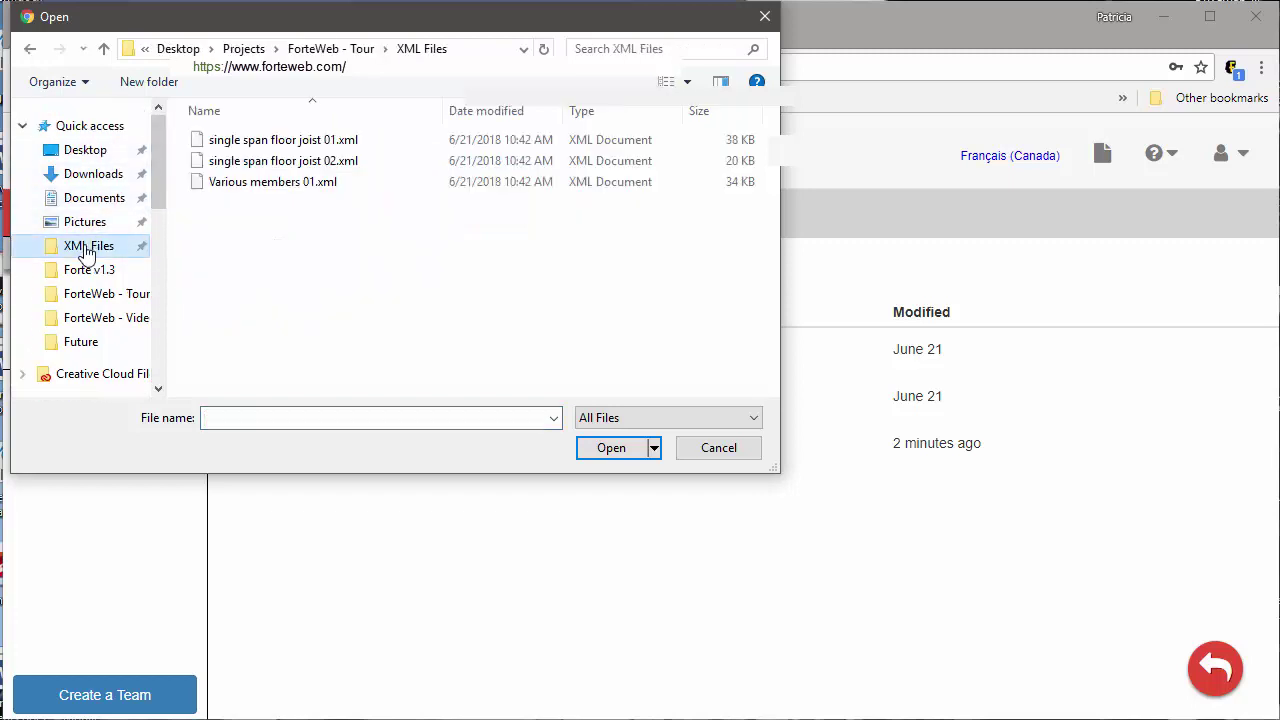
left_click(275, 190)
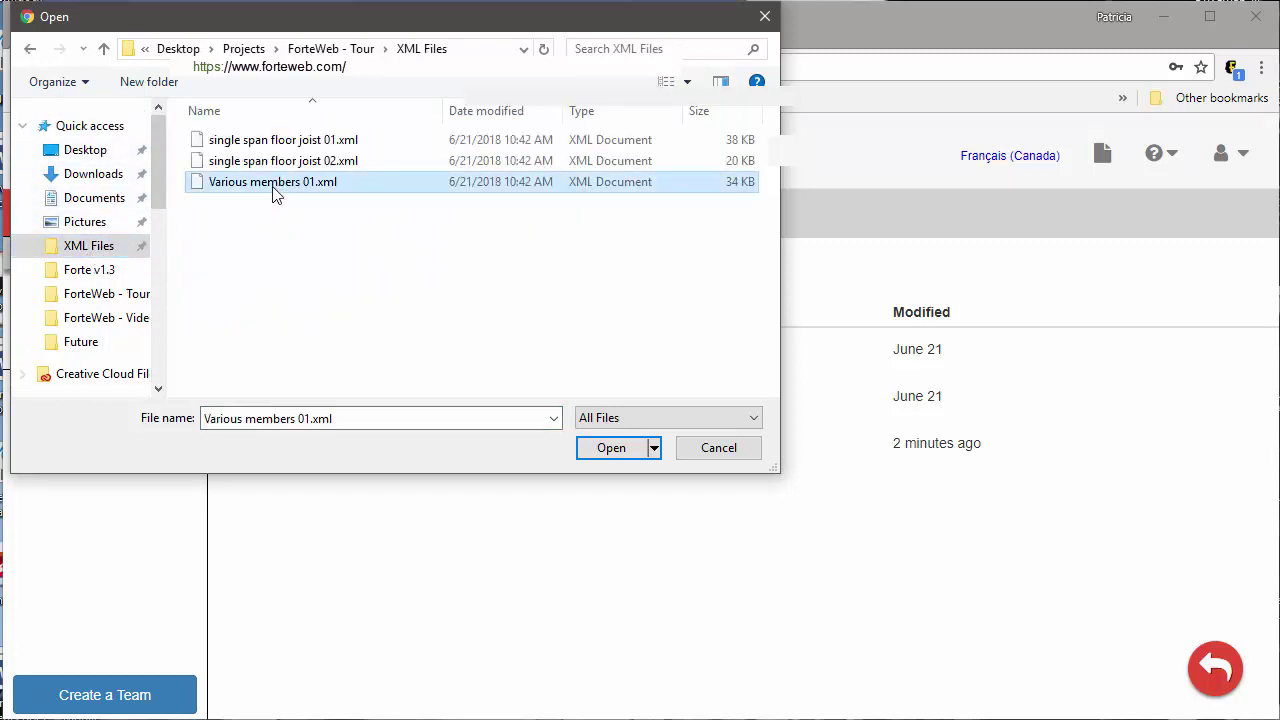
left_click(611, 447)
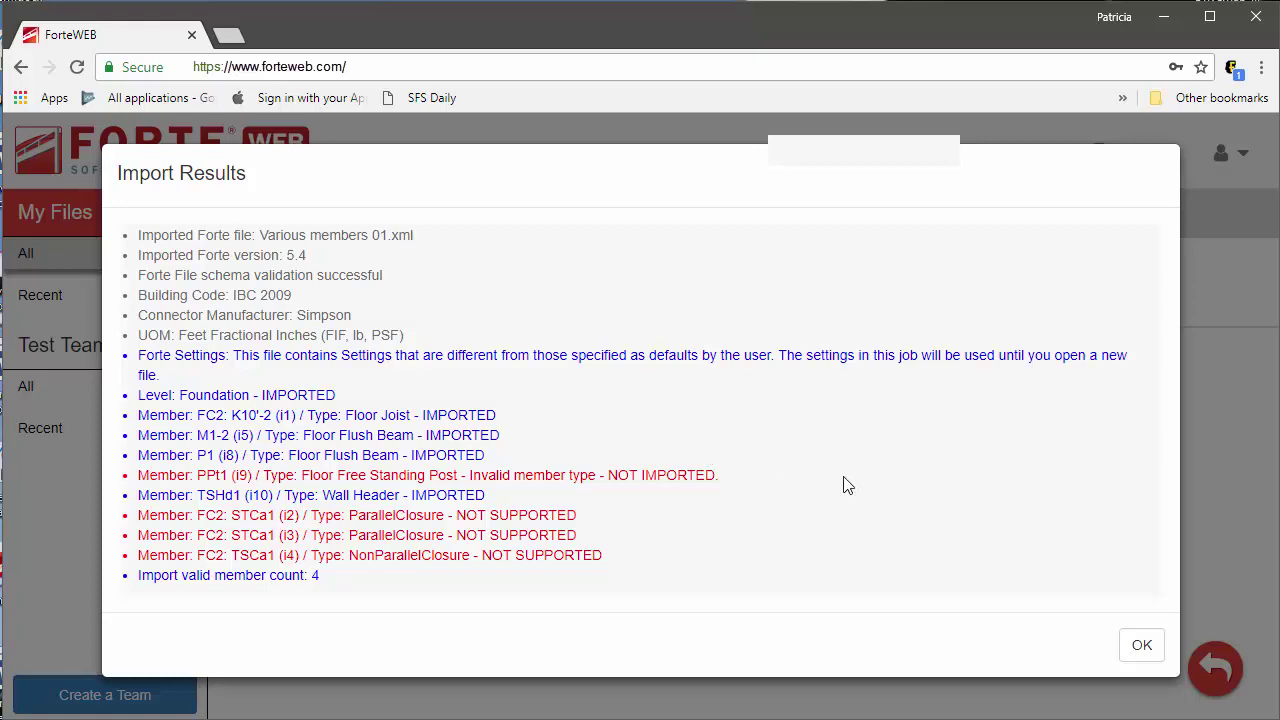
Step: Design All imported members and show FC2: K10'-2 (i1), passing as two 11 7/8" TJI 230 at 24" OC
left_click(1142, 646)
left_click(315, 266)
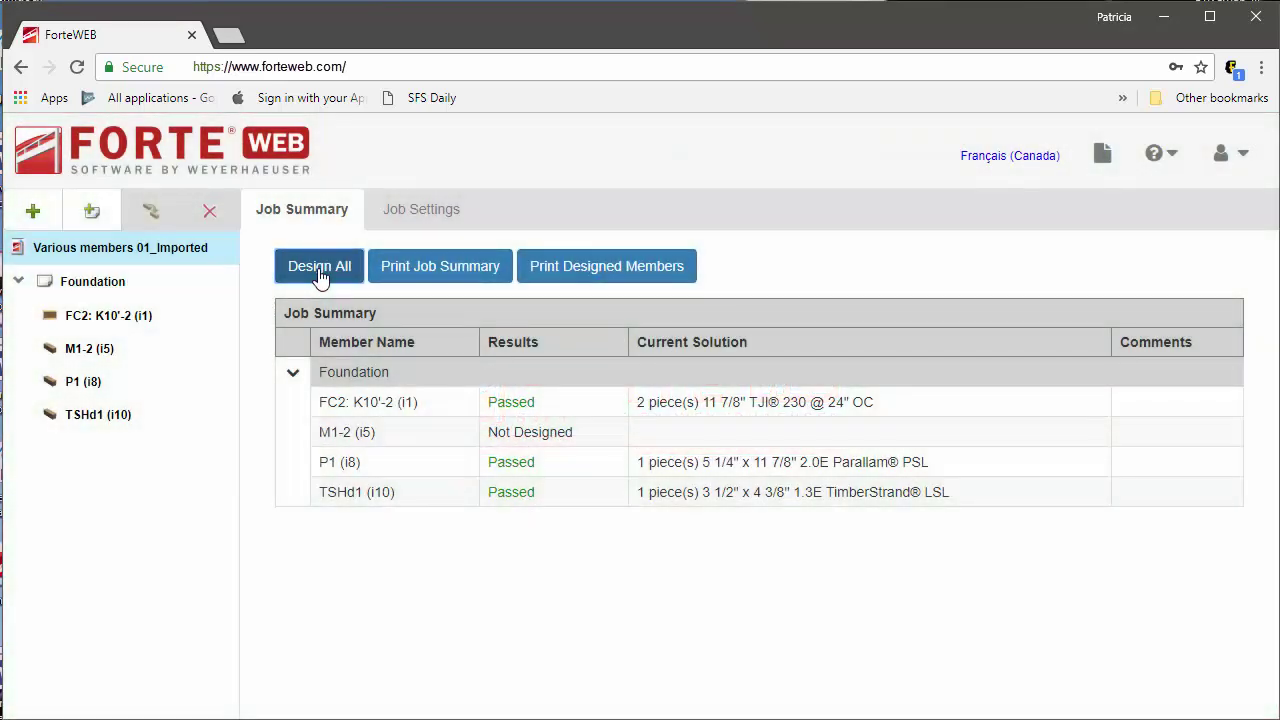
left_click(420, 405)
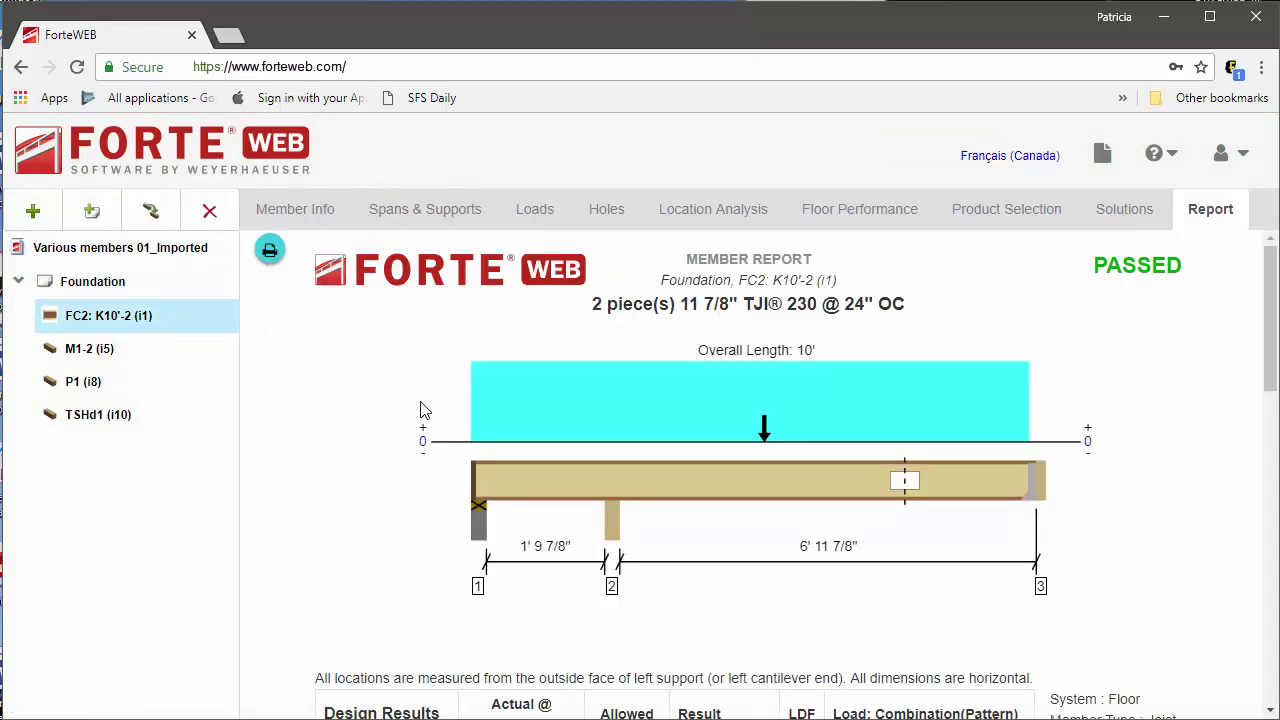
left_click(1170, 165)
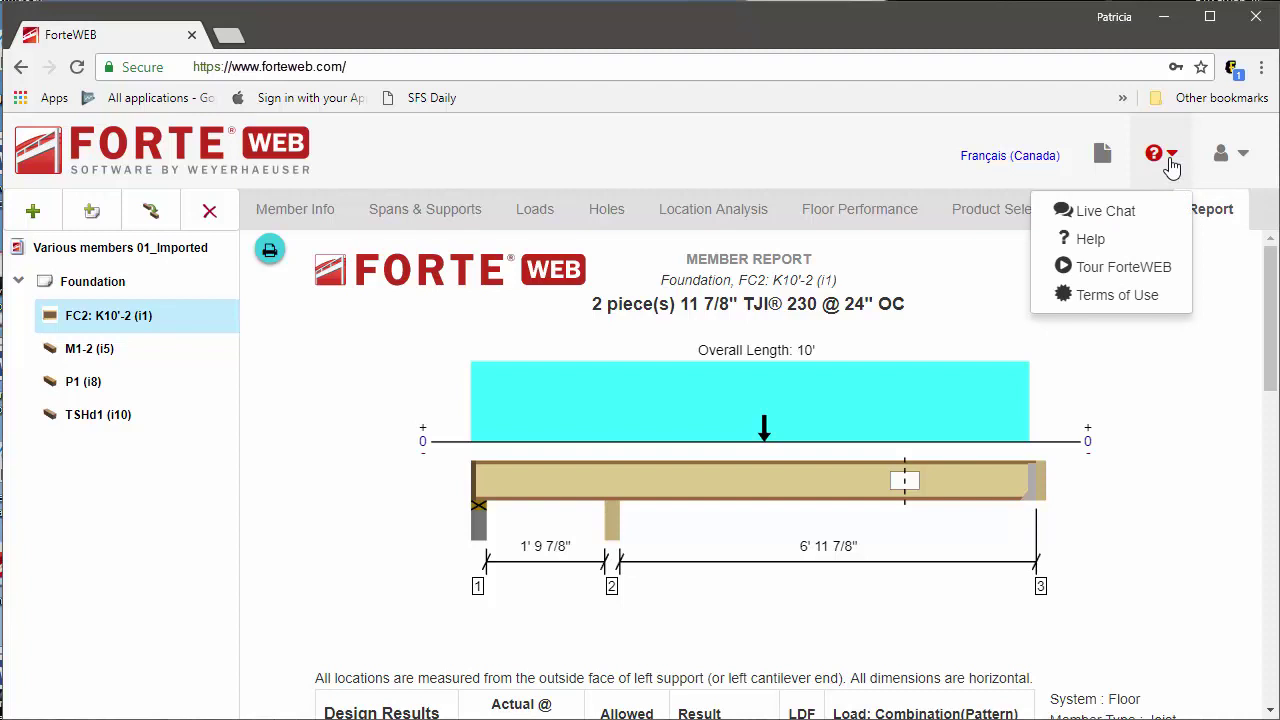
left_click(1160, 243)
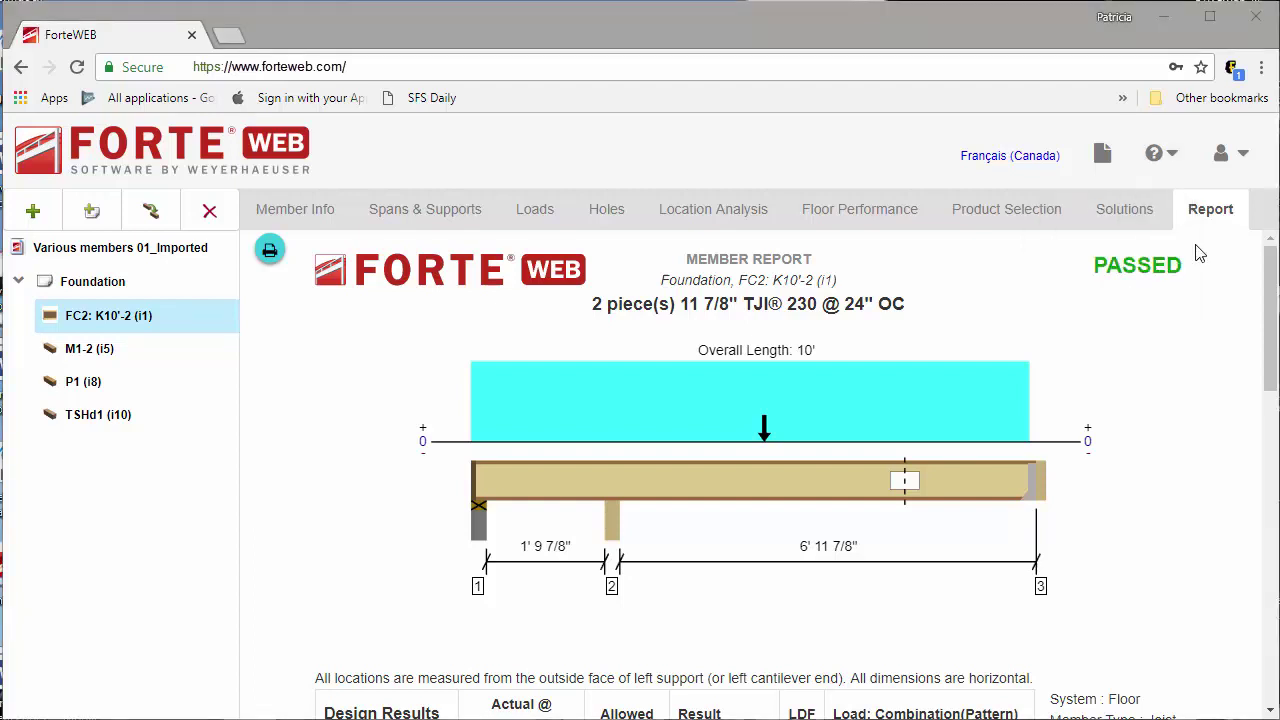